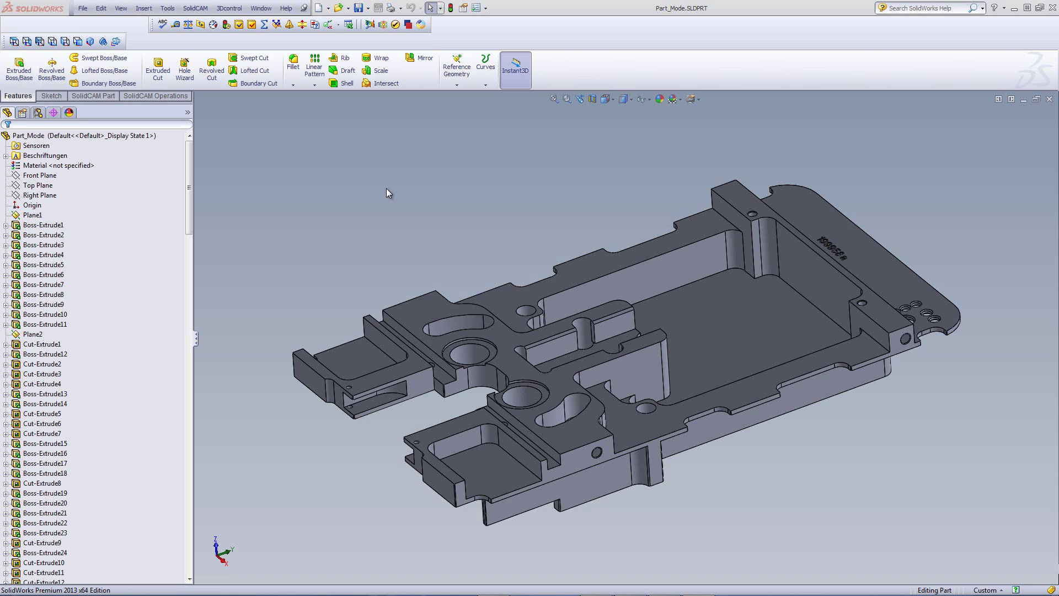
Create a new internal milling CAM-Part named Part_Mode_Milling, stored inside the SolidWorks part file.
left_click(95, 97)
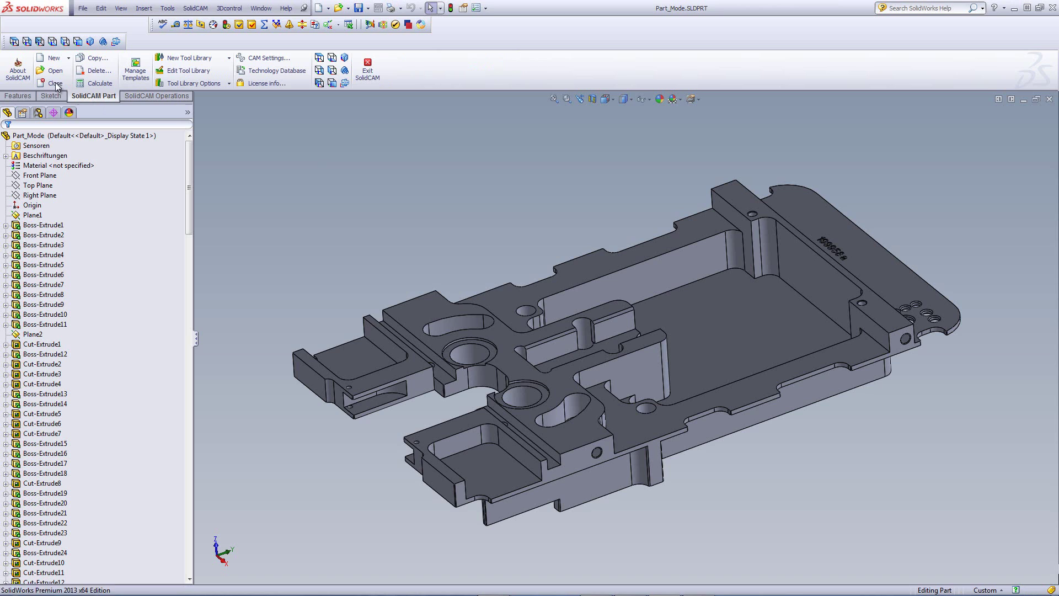
left_click(53, 58)
left_click(56, 70)
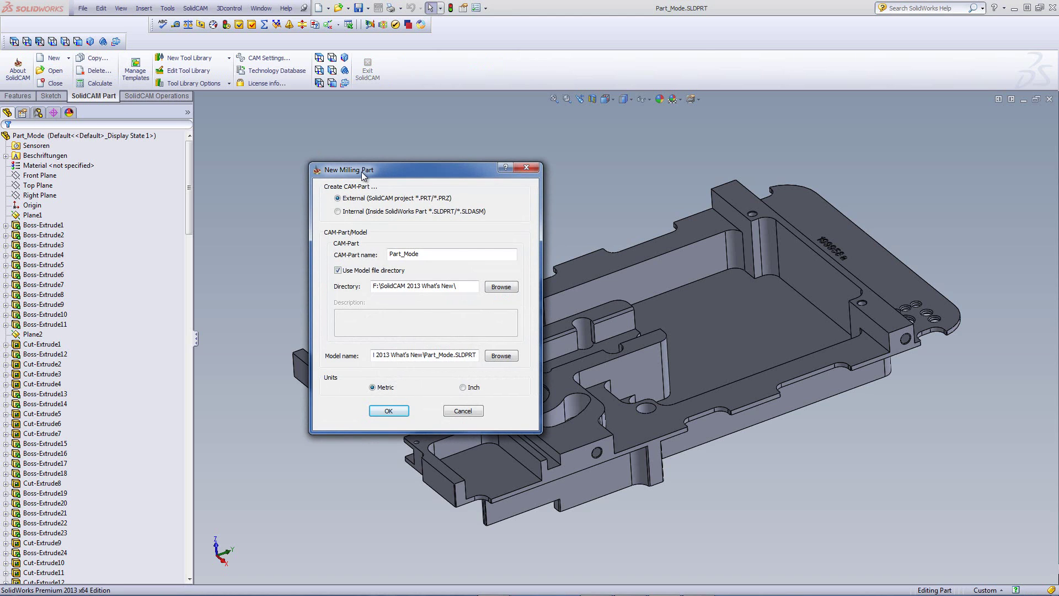
left_click_drag(362, 171, 490, 139)
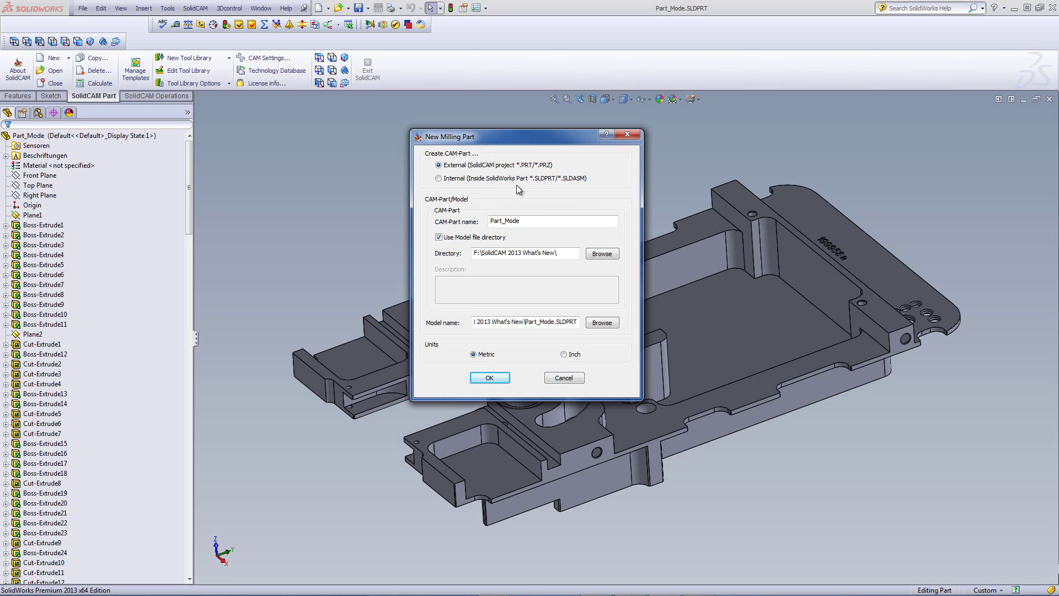
left_click(439, 179)
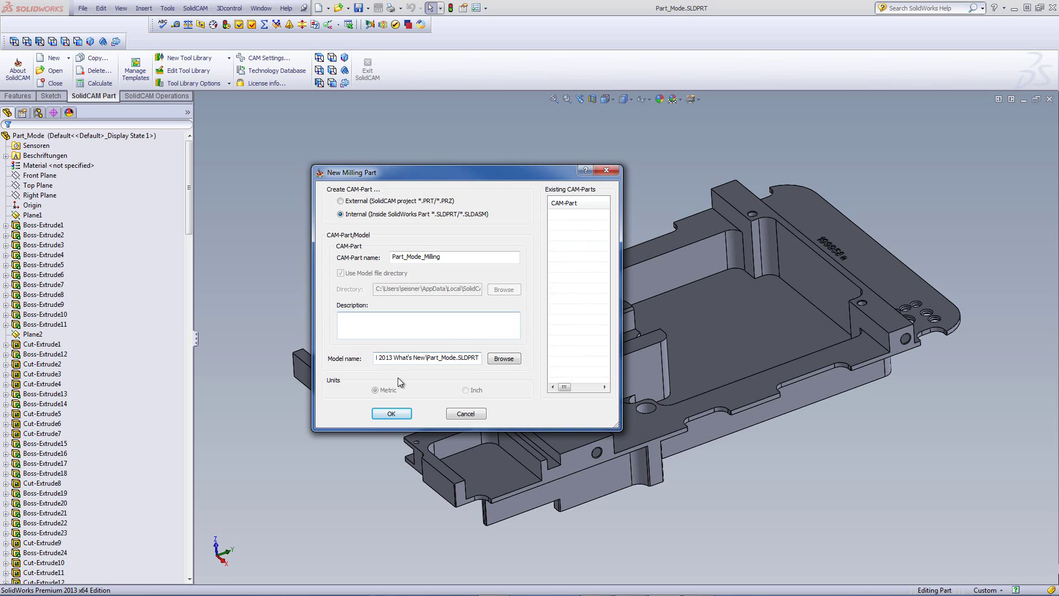
left_click(389, 413)
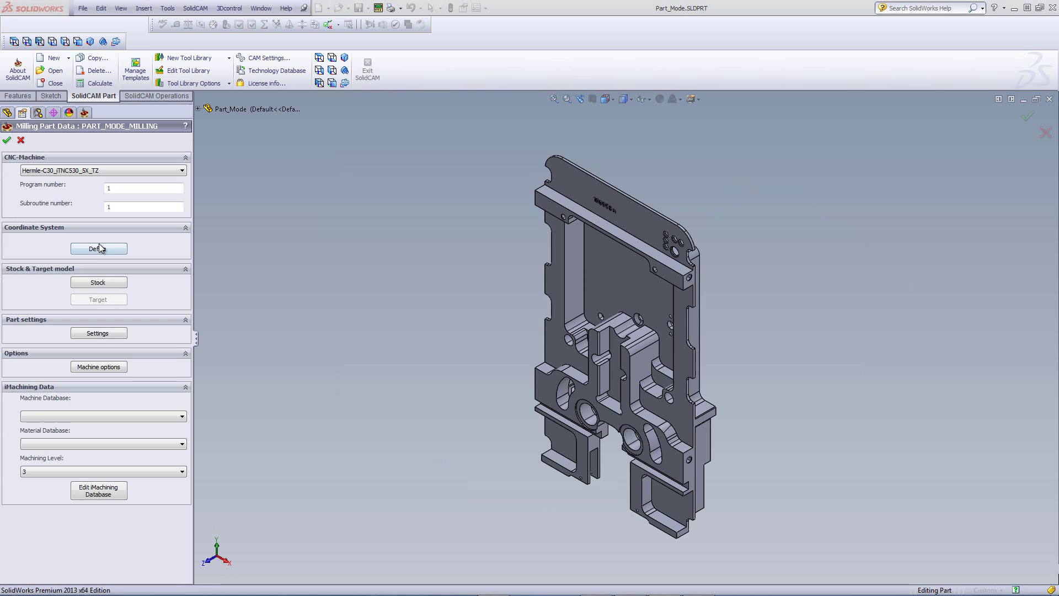
Define the machine coordinate system from the large pocket floor face, with its origin at the top center of the model box.
left_click(96, 250)
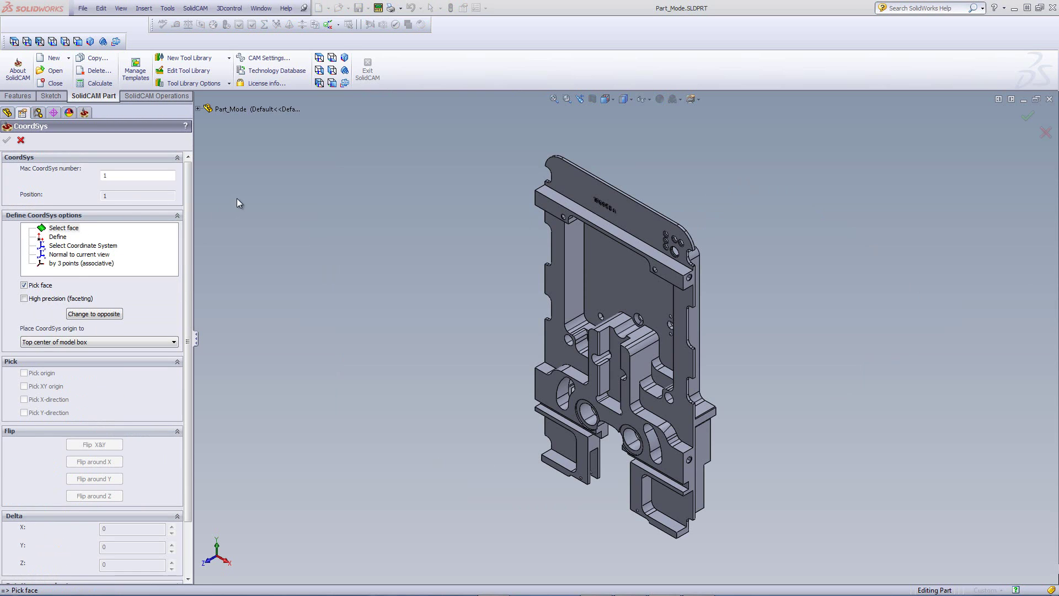
left_click(613, 278)
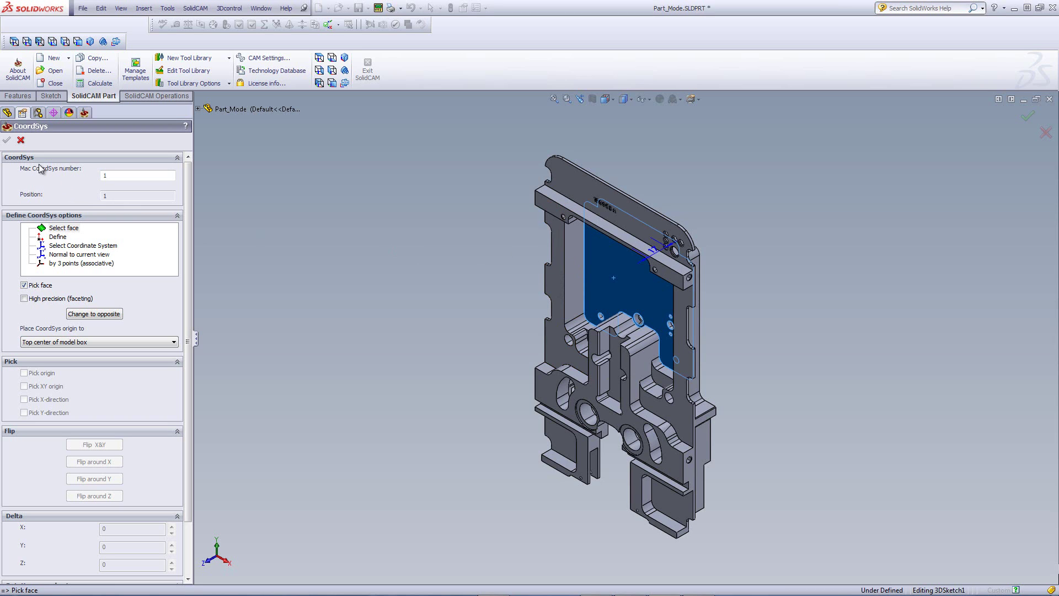
left_click(7, 141)
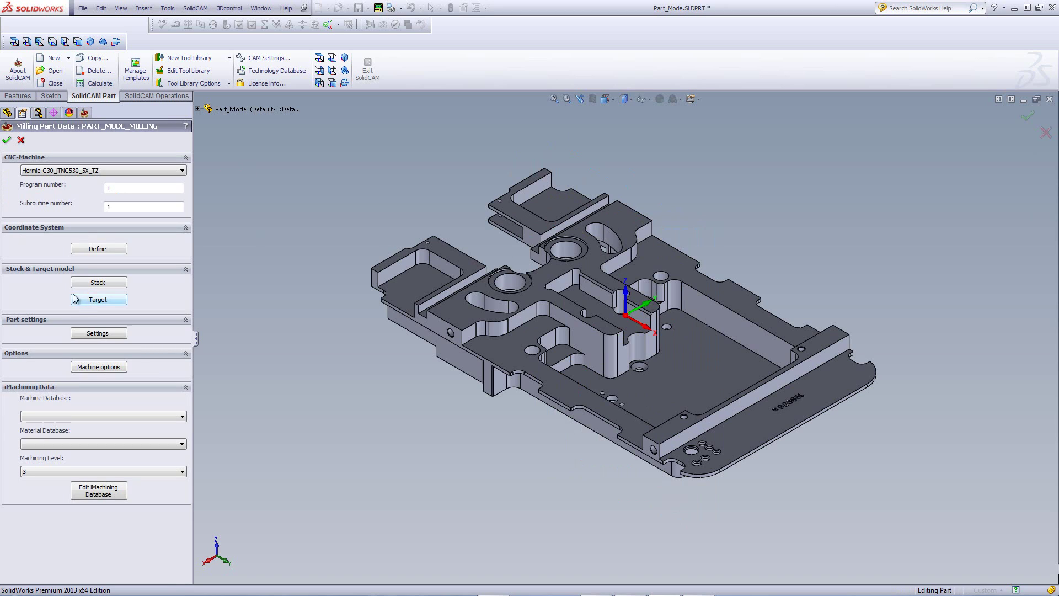
Define a box stock around the solid and add it to the CAD model, and open the target model definition.
left_click(82, 283)
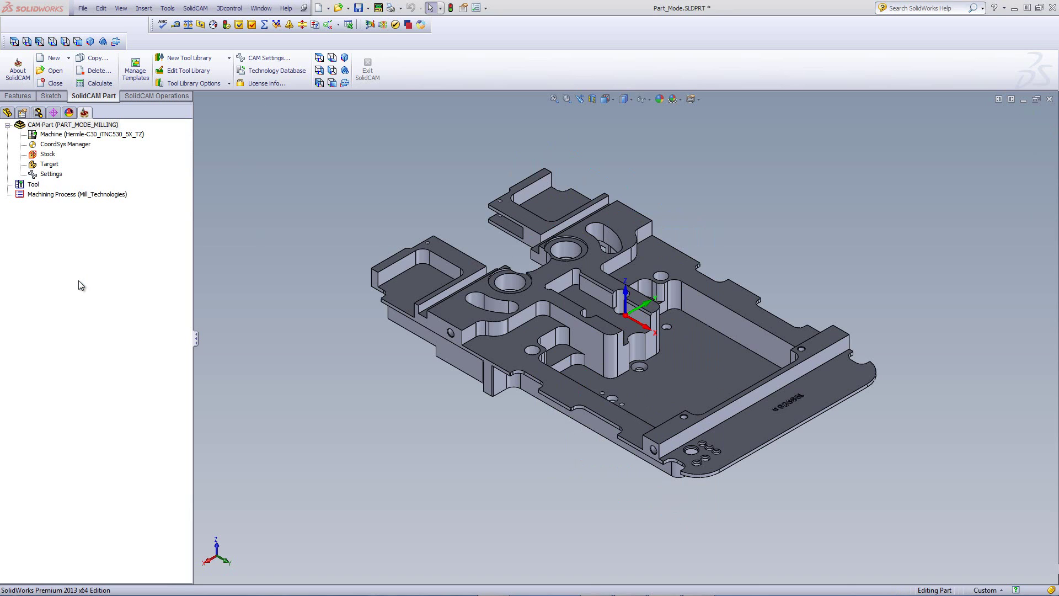
left_click(52, 296)
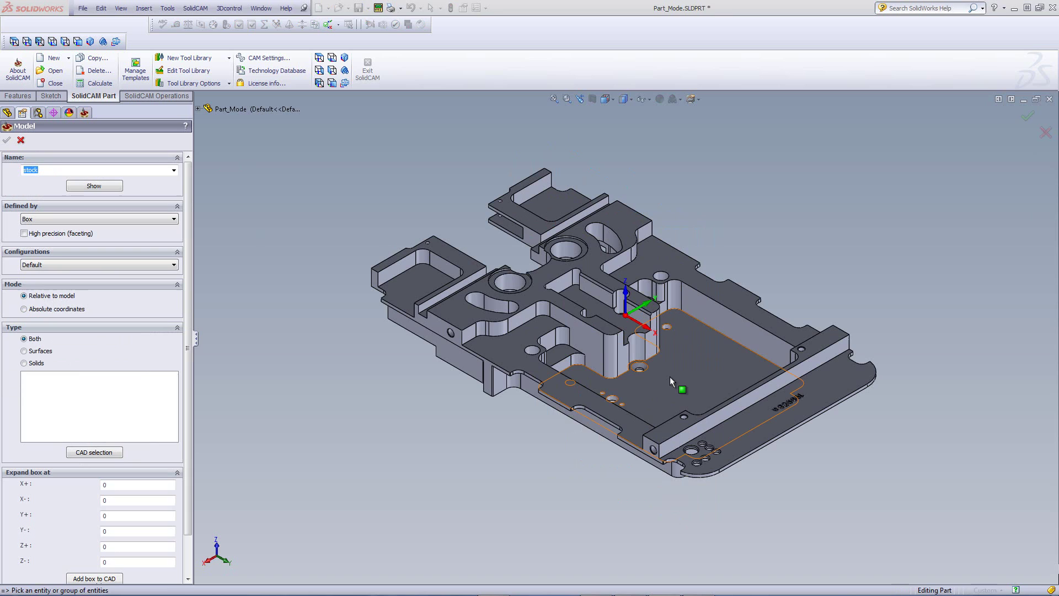
left_click(669, 376)
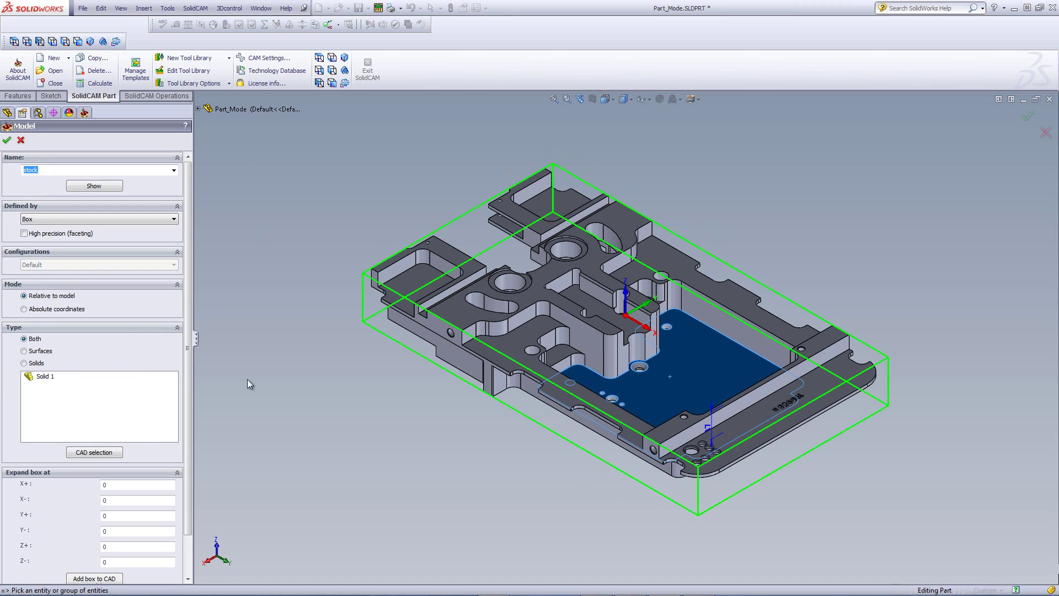
scroll(186, 361, "down", 4)
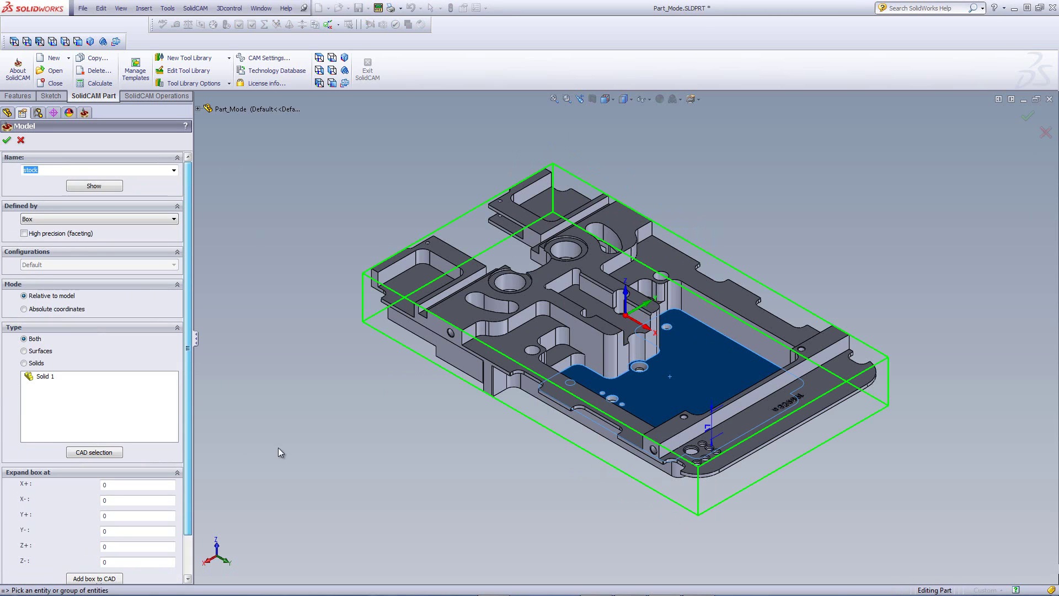
left_click(83, 539)
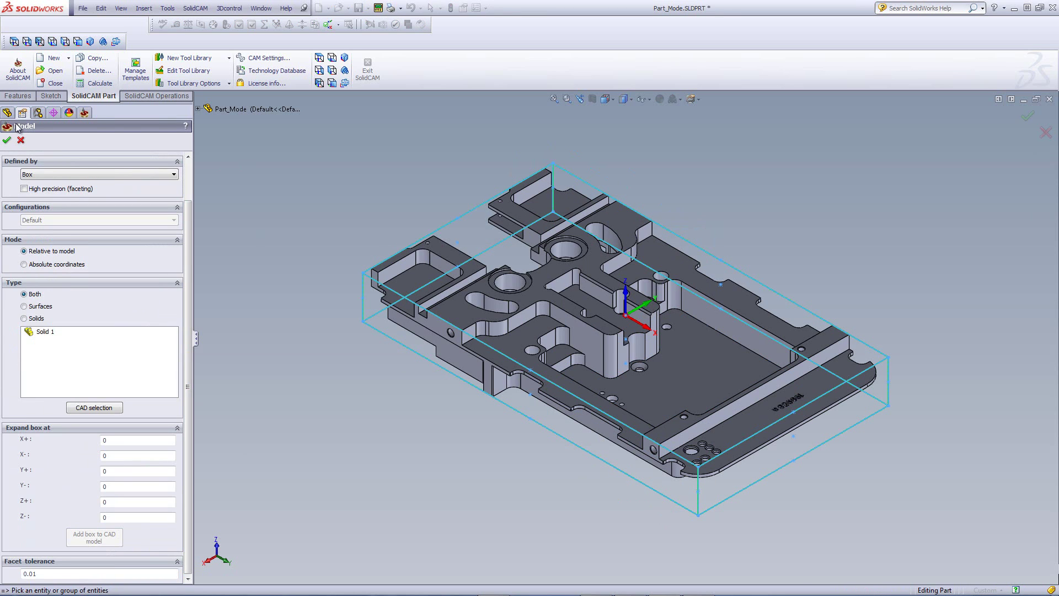
left_click(7, 139)
left_click(105, 303)
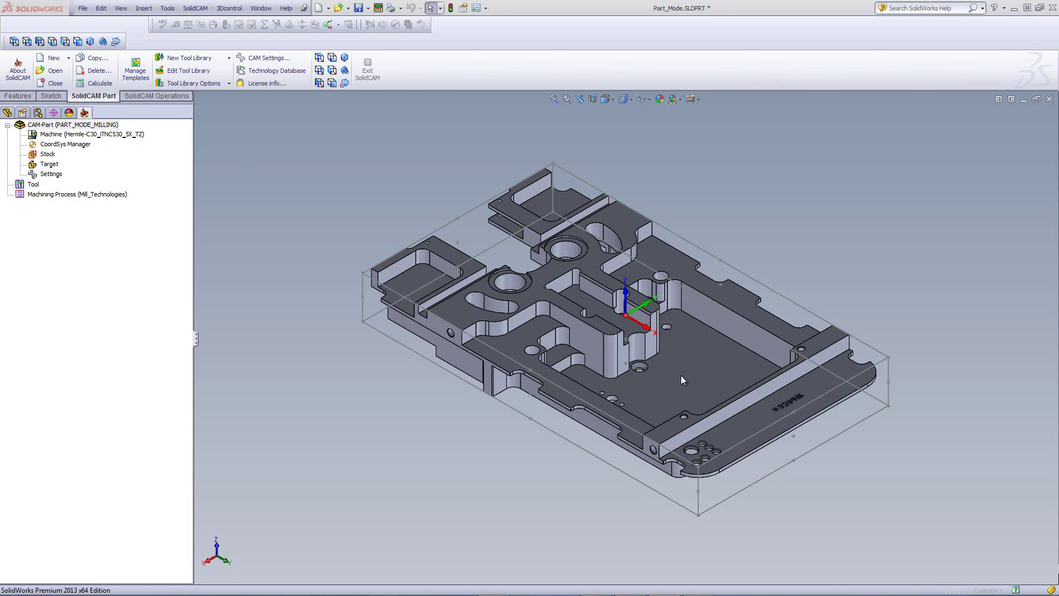
Close the current CAM-Part and reopen Part_Mode.SLDPRT.
double_click(72, 124)
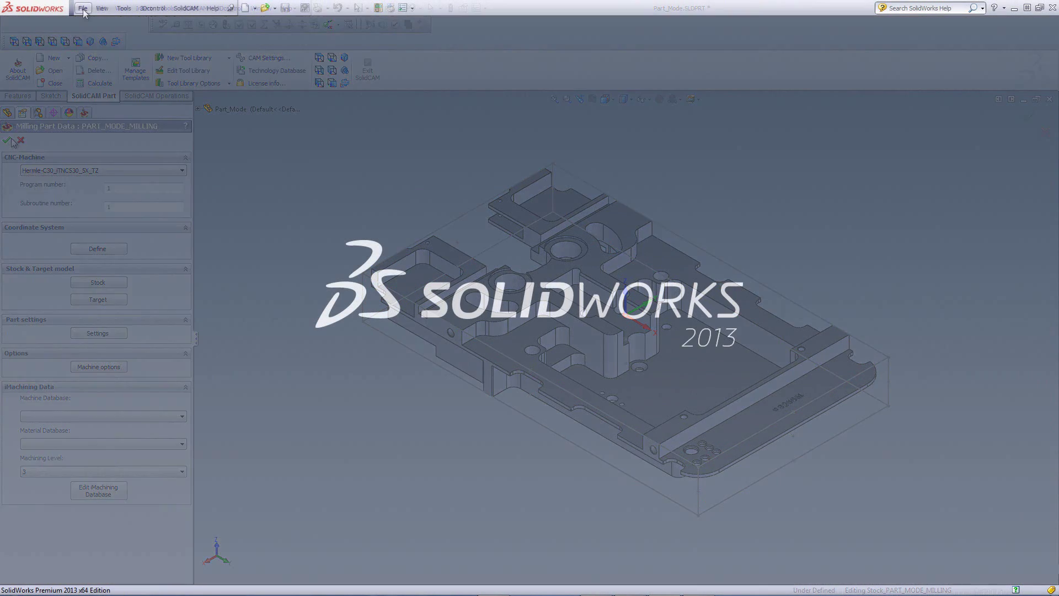
left_click(83, 8)
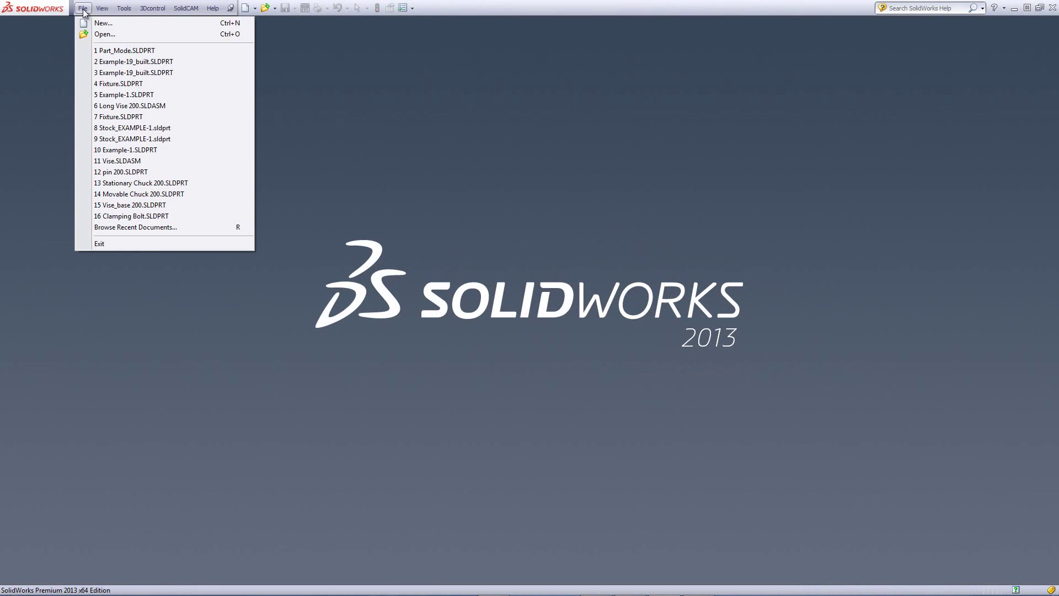
left_click(106, 50)
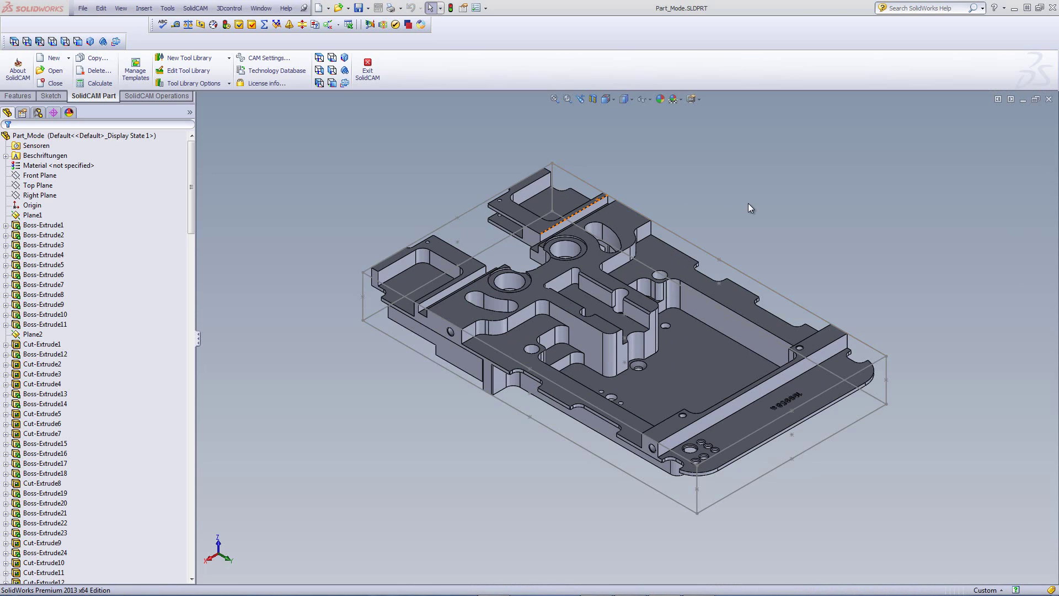
Create a second internal milling CAM-Part named Part_Mode_Milling_1 in the same SolidWorks part file.
left_click(199, 11)
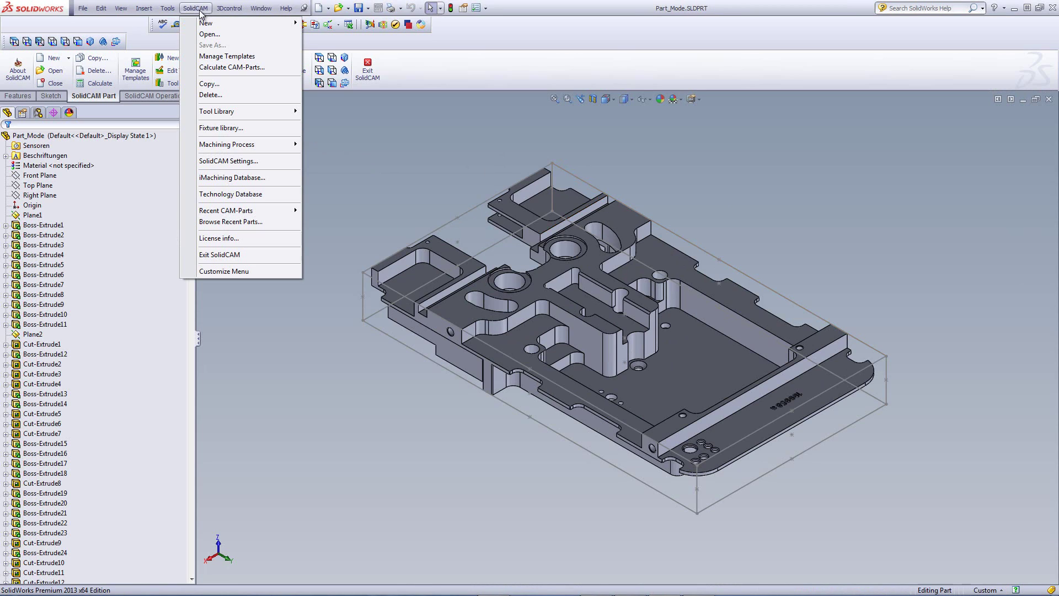
mouse_move(203, 22)
left_click(331, 22)
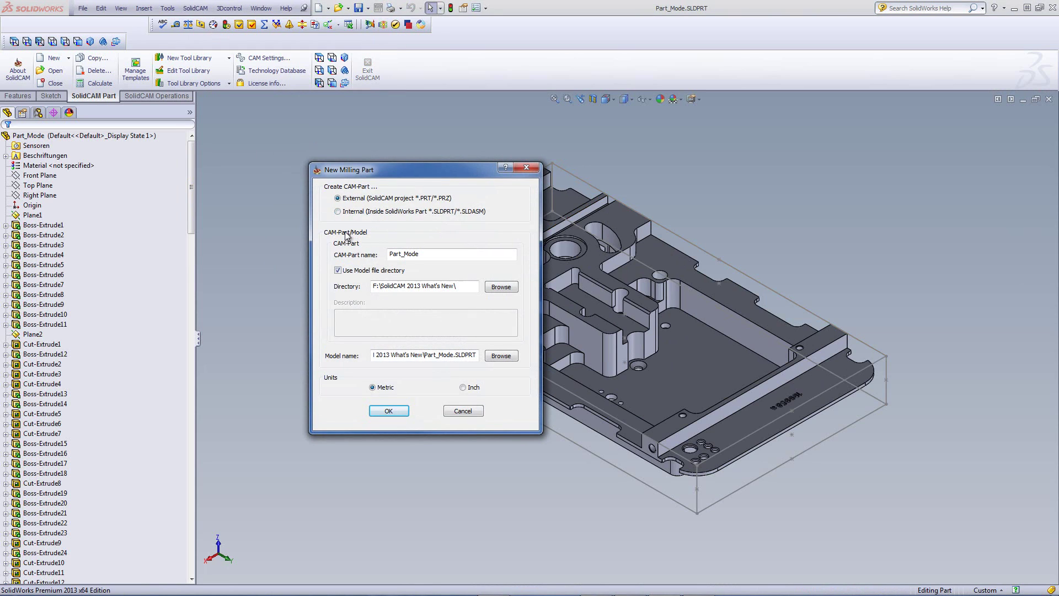
left_click(338, 212)
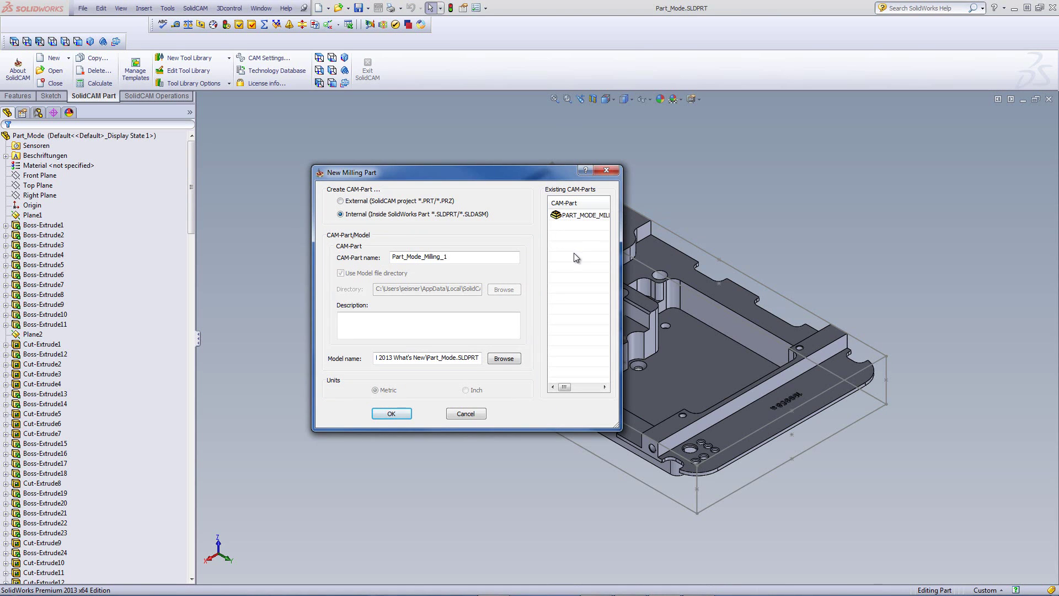
left_click(386, 414)
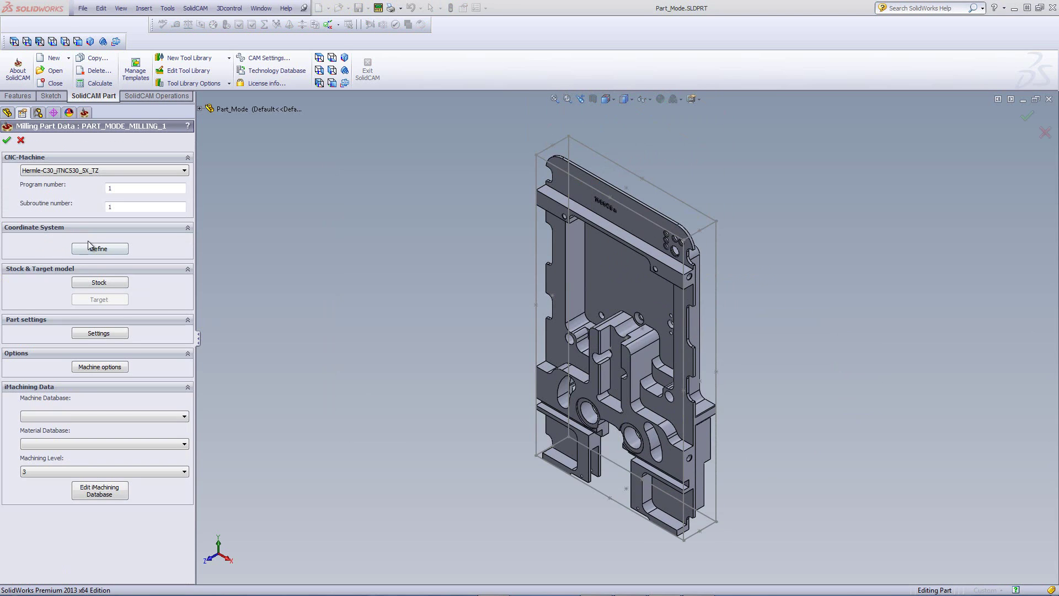
Define the second CAM-Part's coordinate system from the large flat underside face, accepting the default machining levels.
left_click(100, 249)
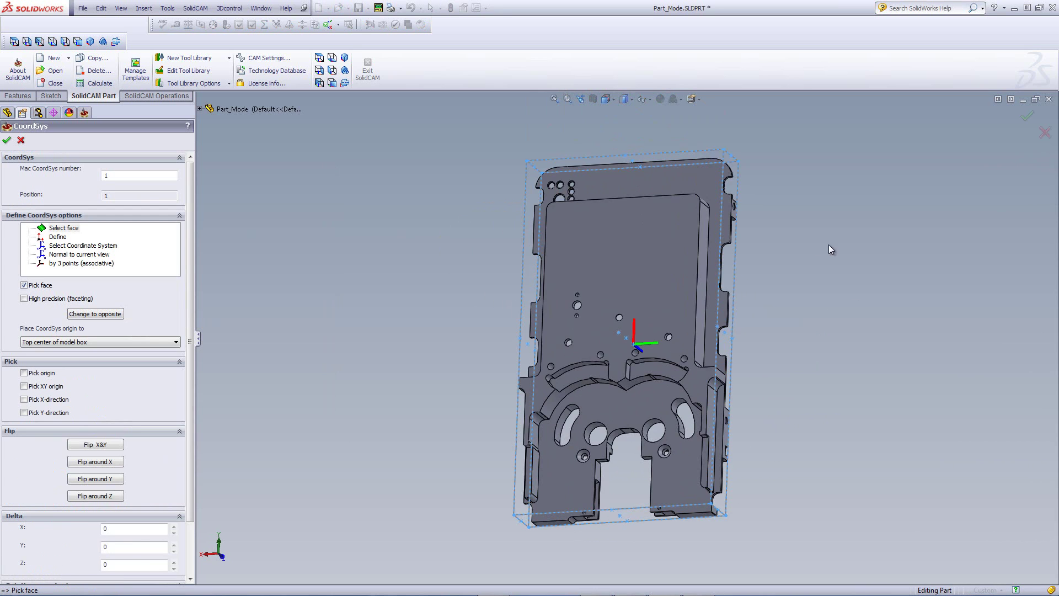
left_click(642, 276)
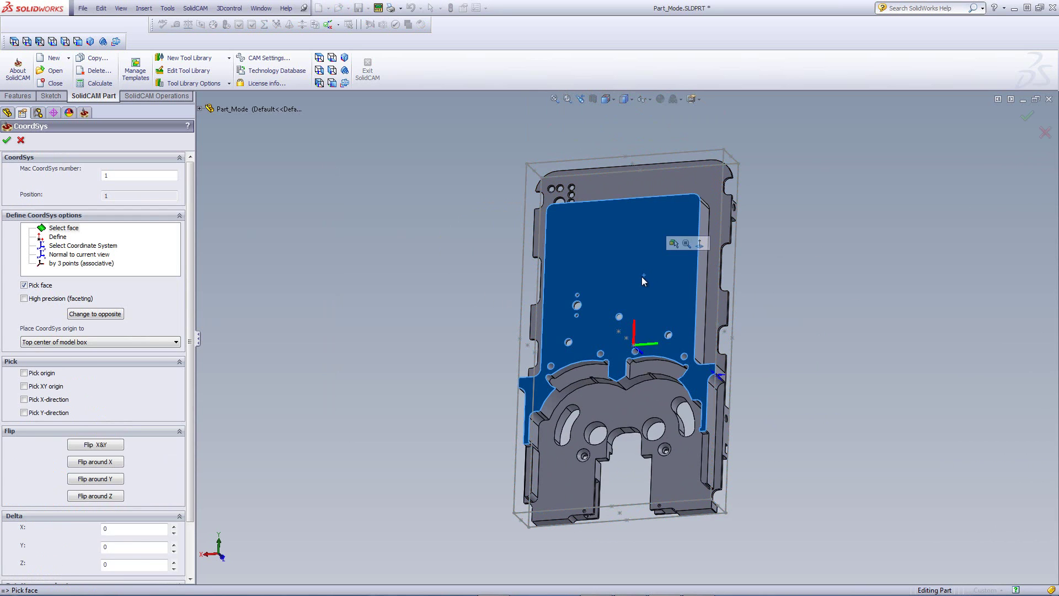
left_click(7, 140)
left_click(133, 320)
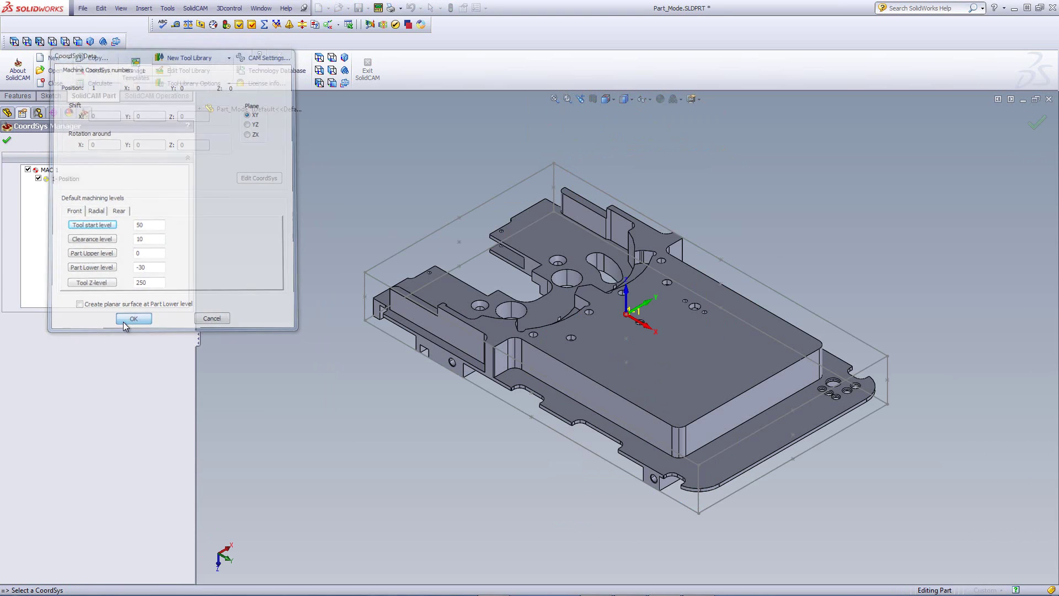
left_click(6, 139)
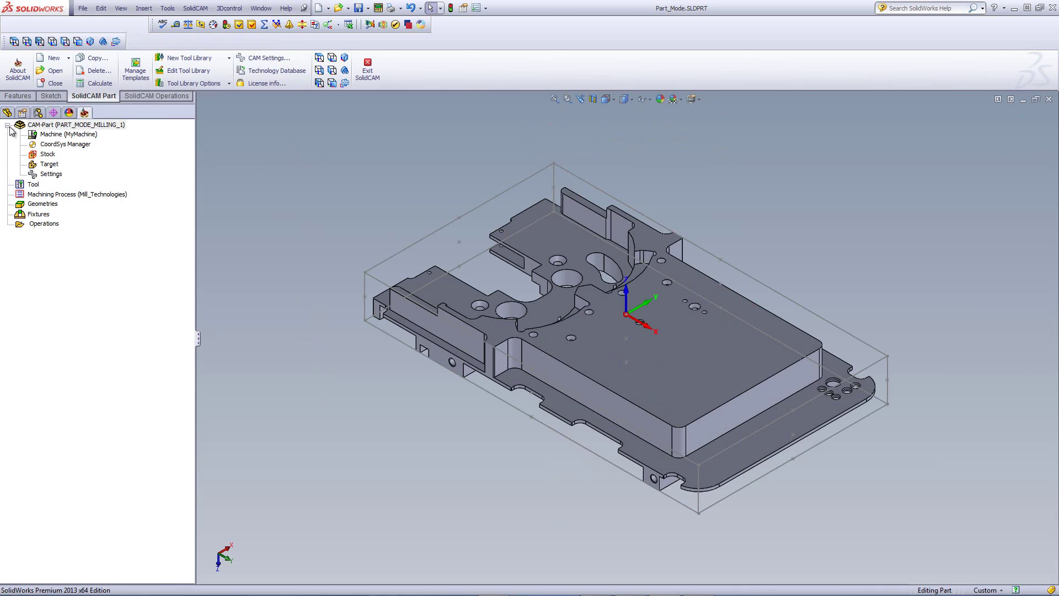
Show the part's feature tree, close the document and reopen Part_Mode.SLDPRT.
left_click(6, 116)
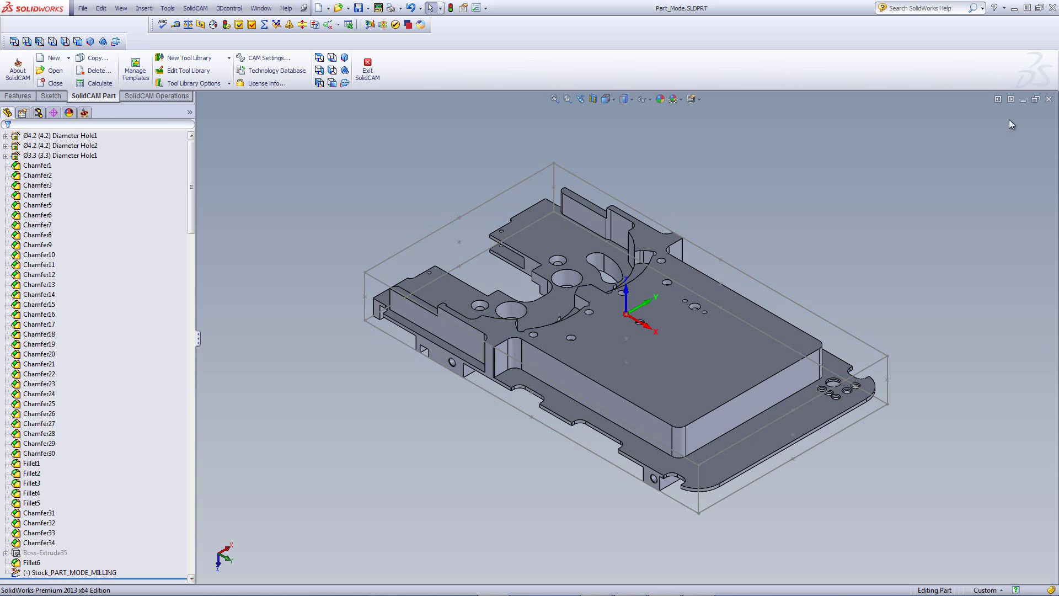
left_click(1048, 99)
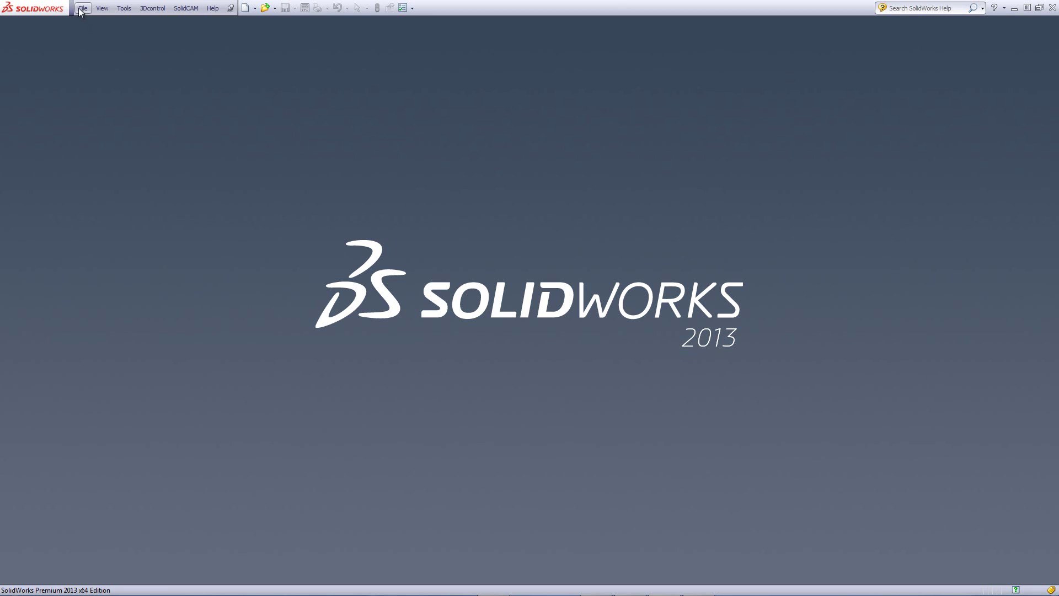
left_click(82, 8)
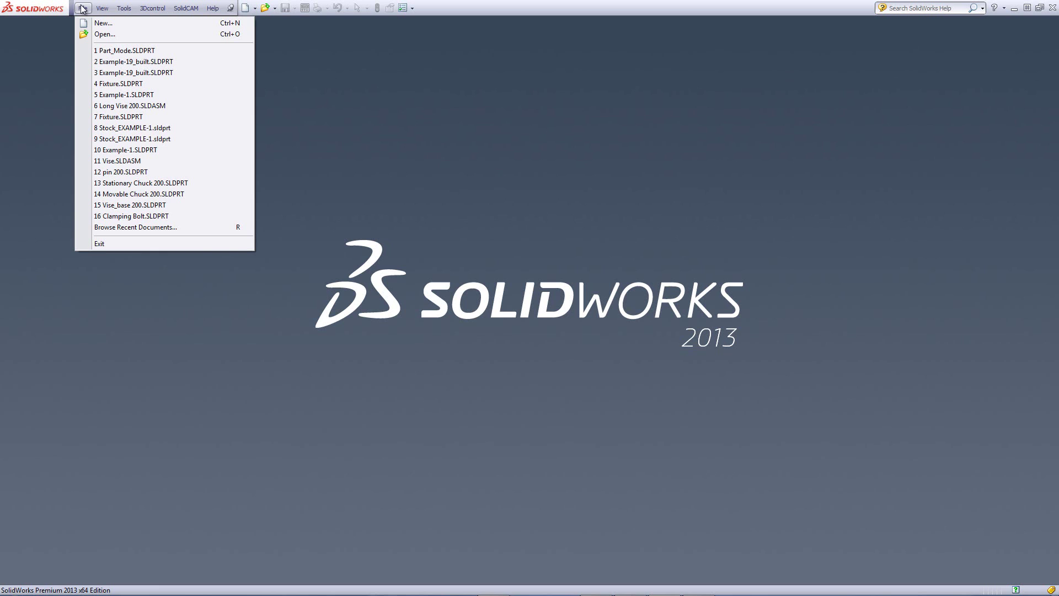
left_click(119, 52)
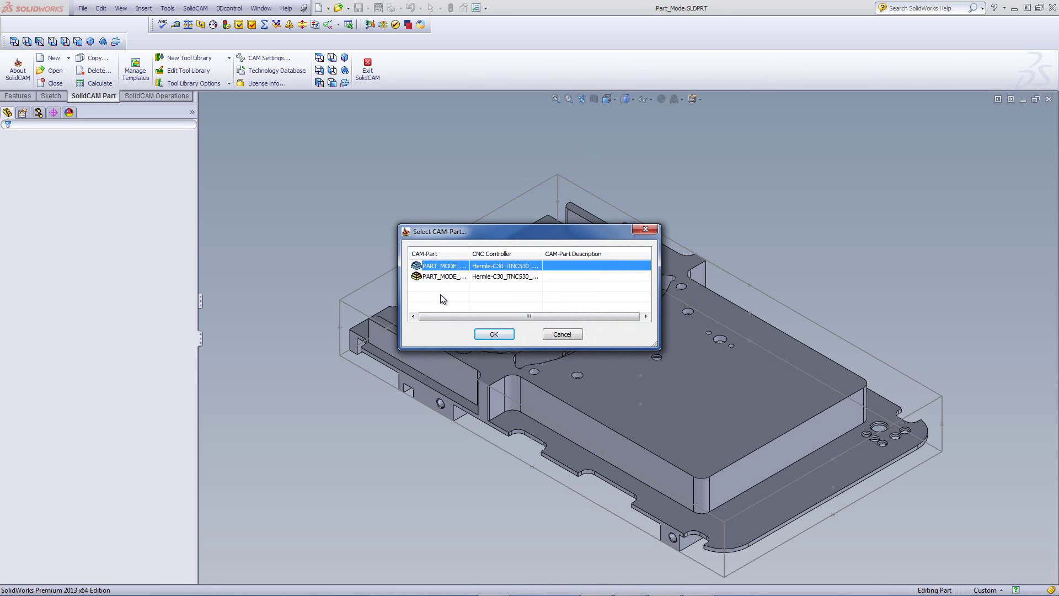
Compare the two CAM-Parts stored in the model and load the second one in the list.
left_click(450, 276)
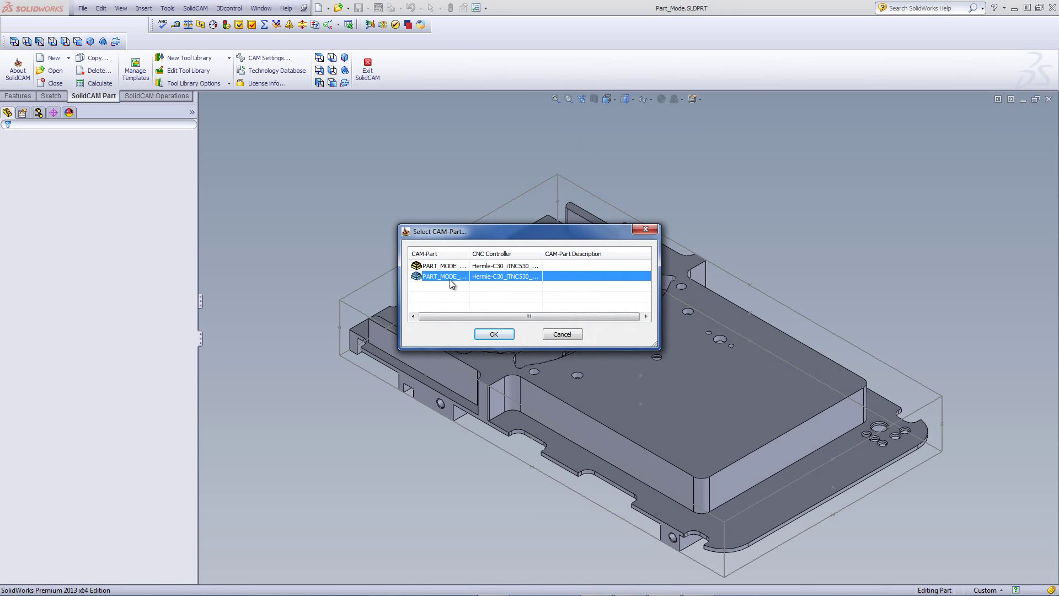
left_click(455, 269)
left_click(449, 279)
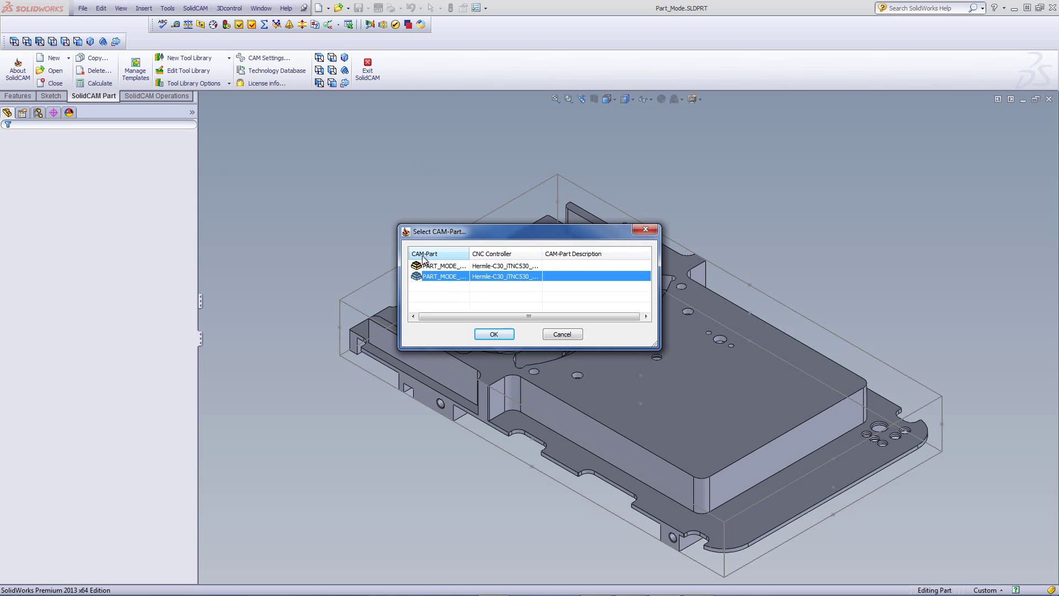
left_click(493, 334)
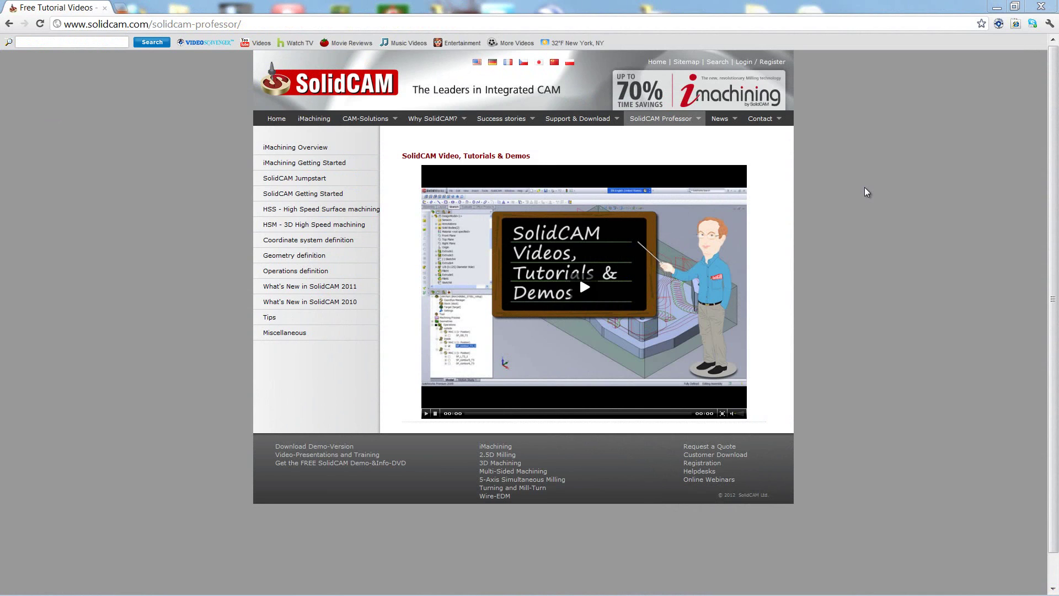
Switch to the SolidCAM website in the browser and show the tutorial topics under SolidCAM Professor.
mouse_move(672, 127)
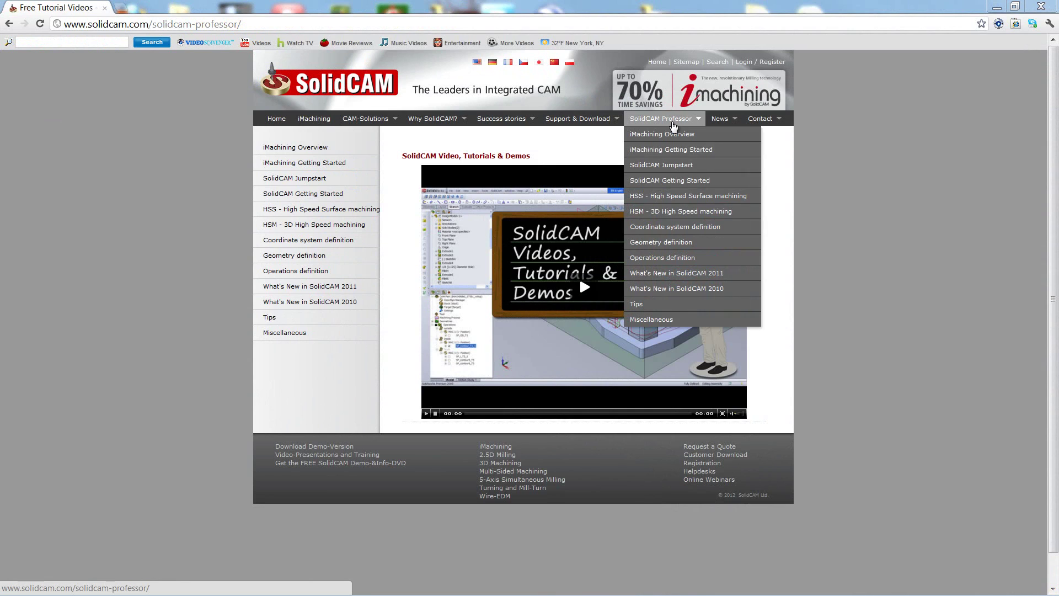